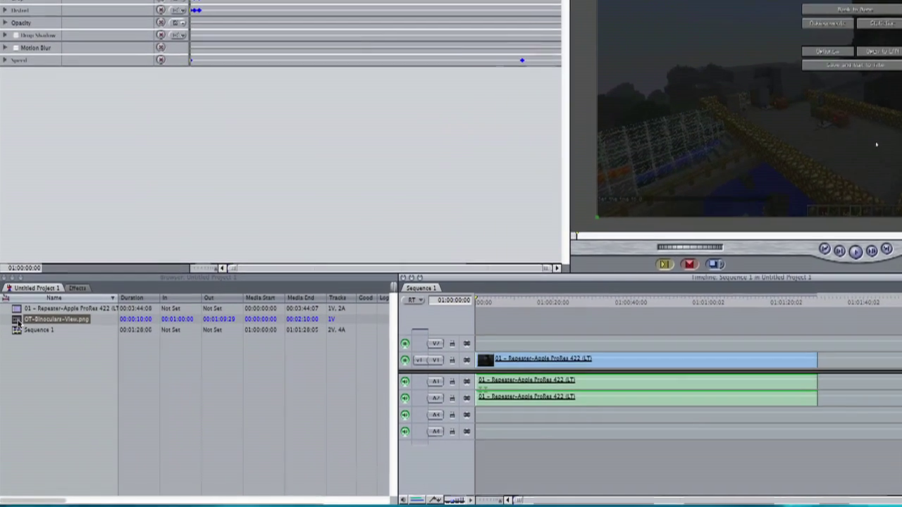
Put the binoculars PNG on V2 above the Minecraft clip and cut away footage past its end.
double_click(18, 321)
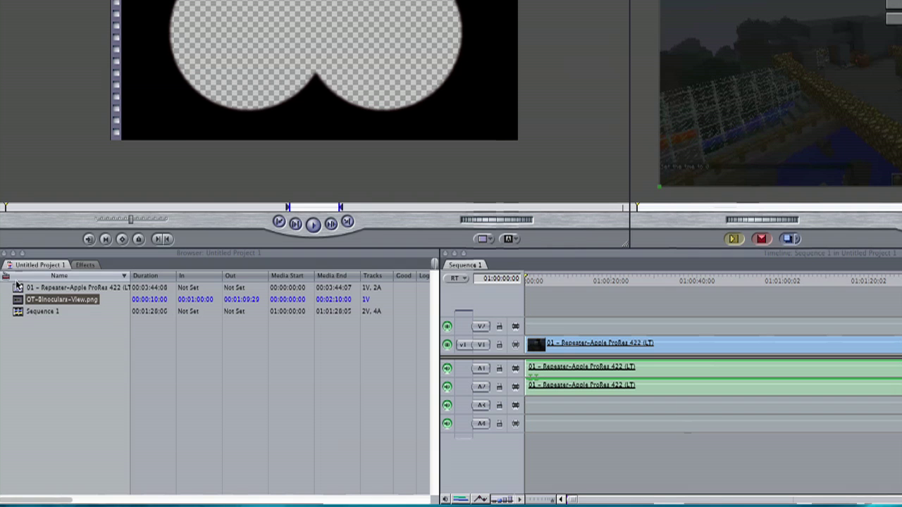
left_click_drag(21, 299, 882, 329)
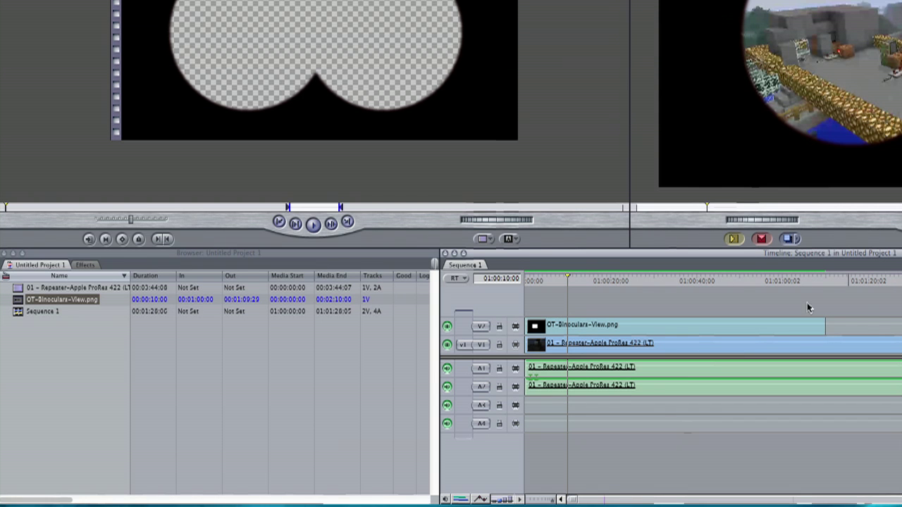
key("b")
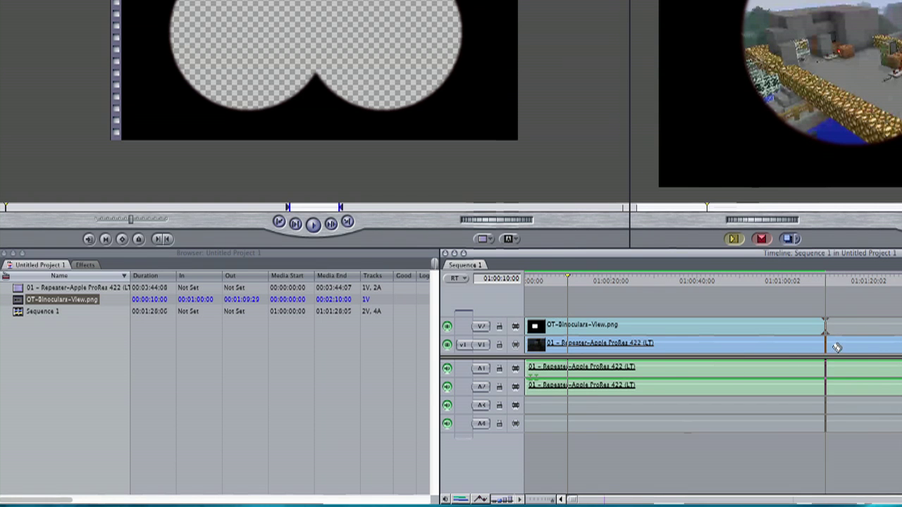
left_click(825, 344)
key("Delete")
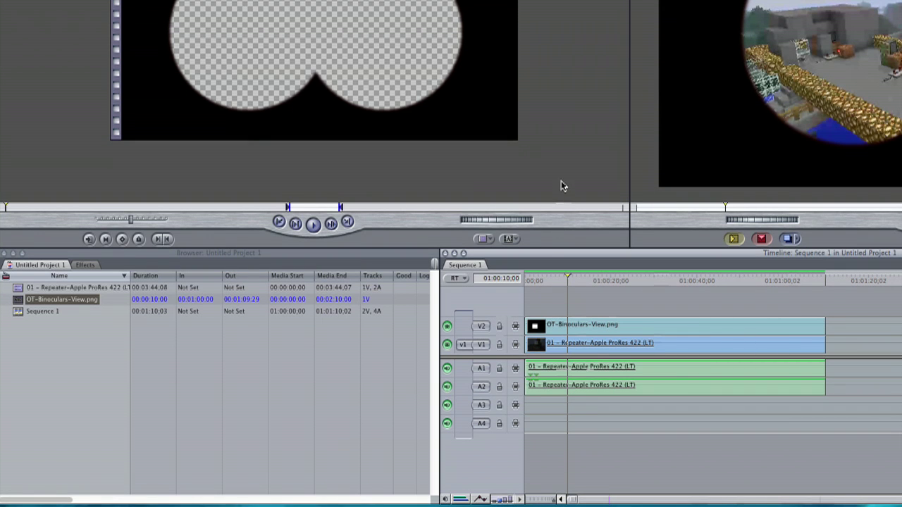
key("Home")
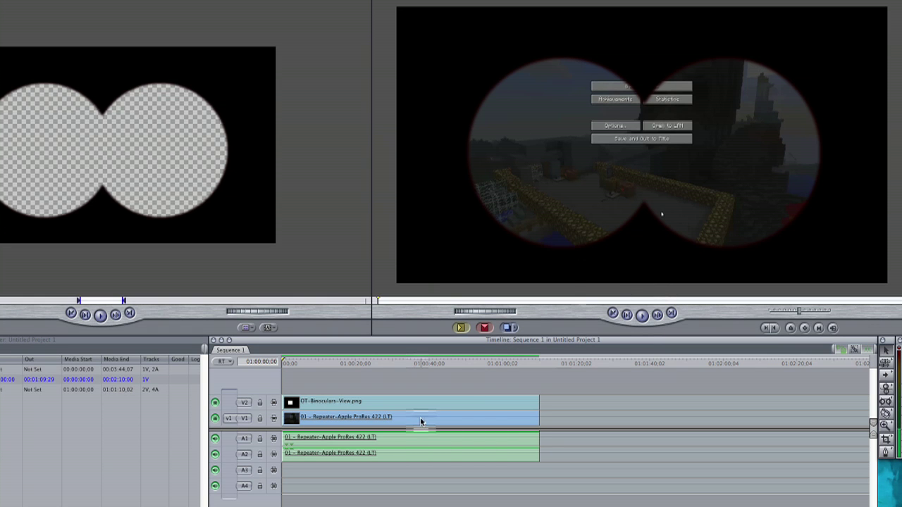
Open the Minecraft clip's Motion settings and add a motion keyframe at 01:00:03:00.
double_click(358, 418)
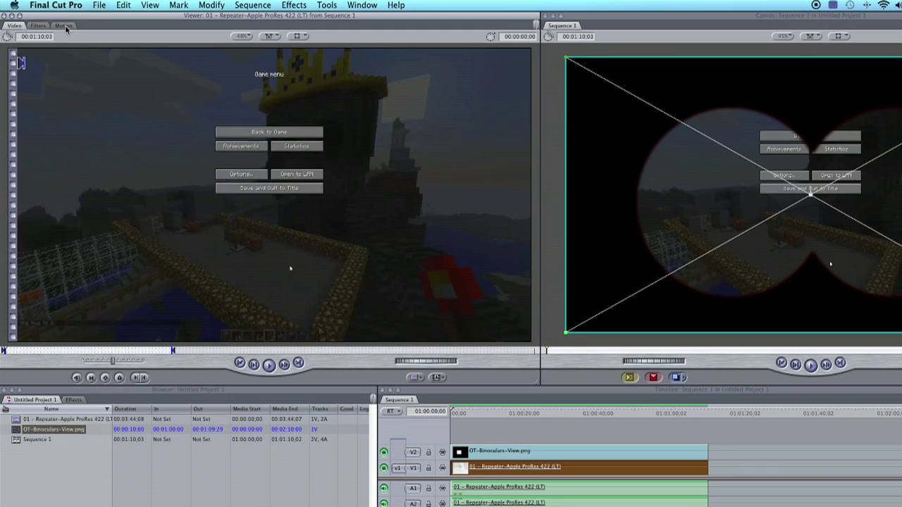
left_click(65, 26)
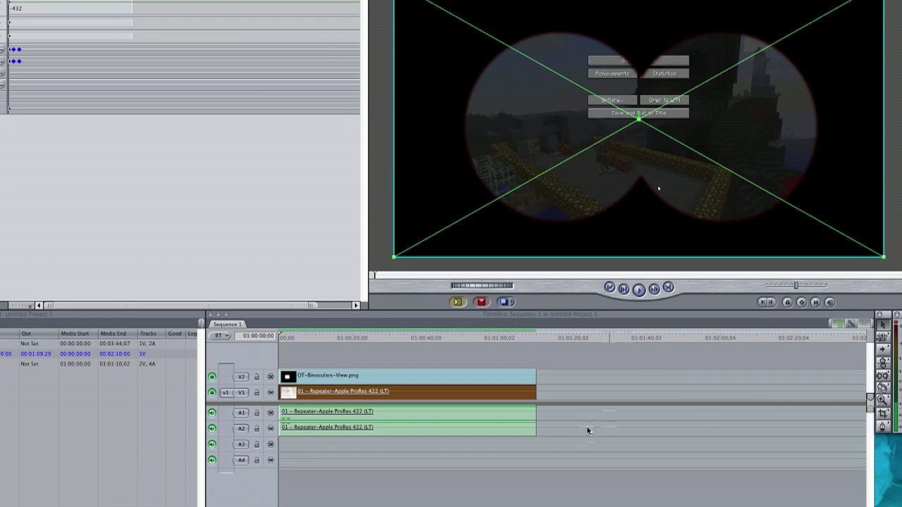
key("space")
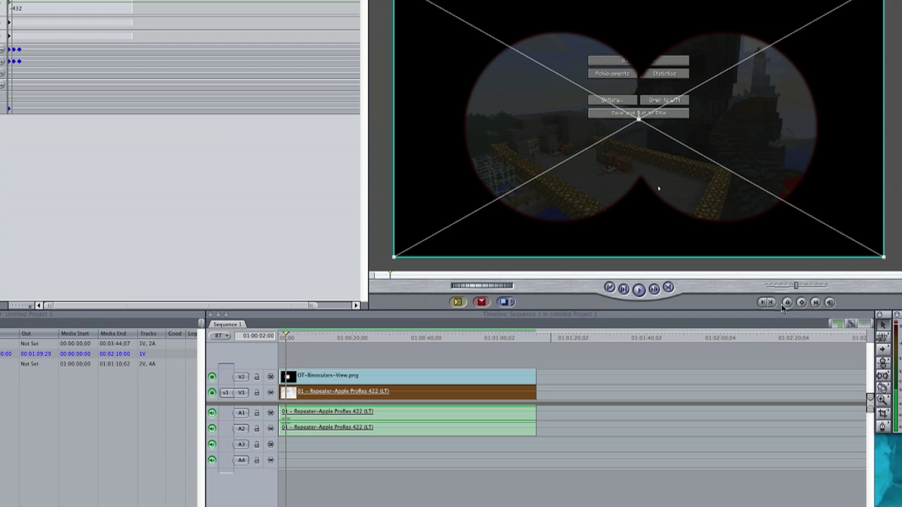
key("shift+k")
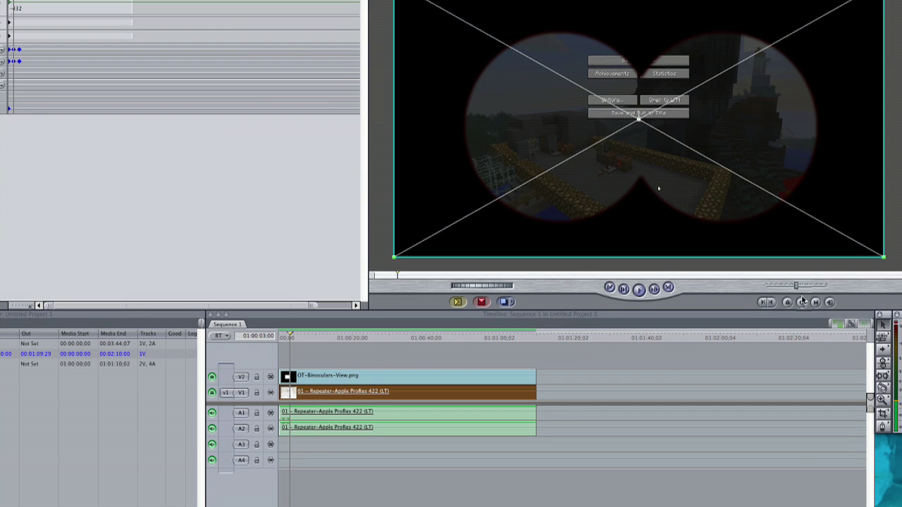
left_click(802, 303)
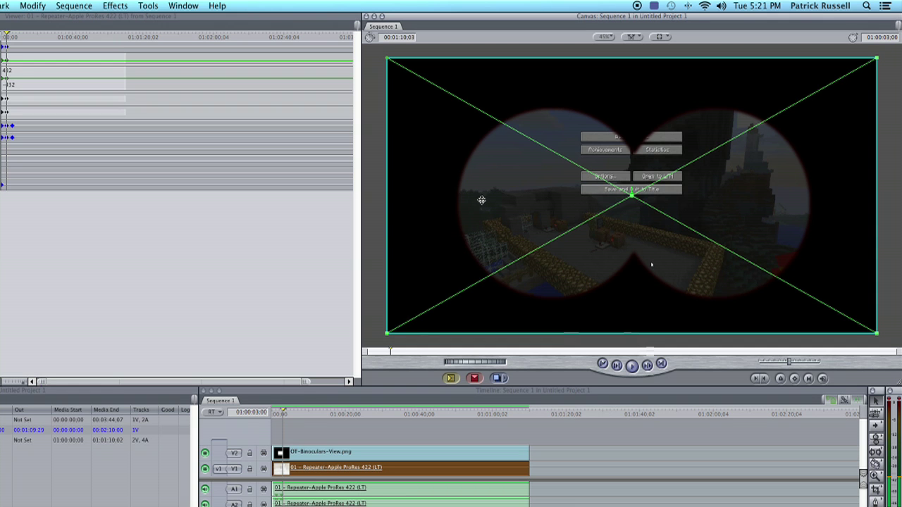
Drag the footage right and down at 3:00, then left at about 7:01, creating a pan.
left_click_drag(481, 200, 548, 248)
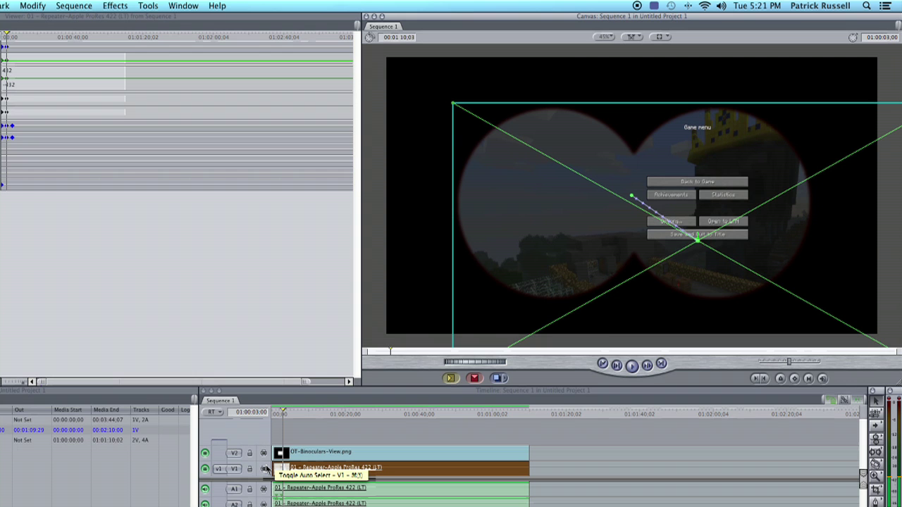
key("Right")
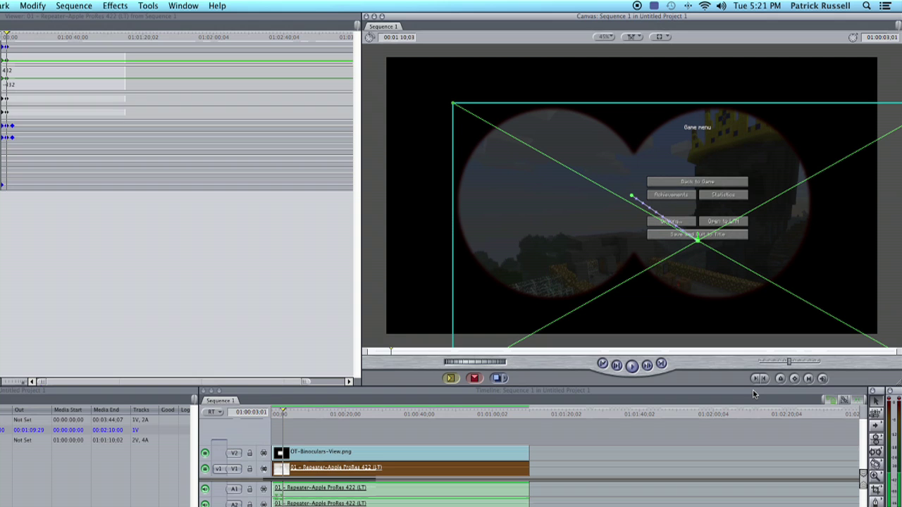
key("space")
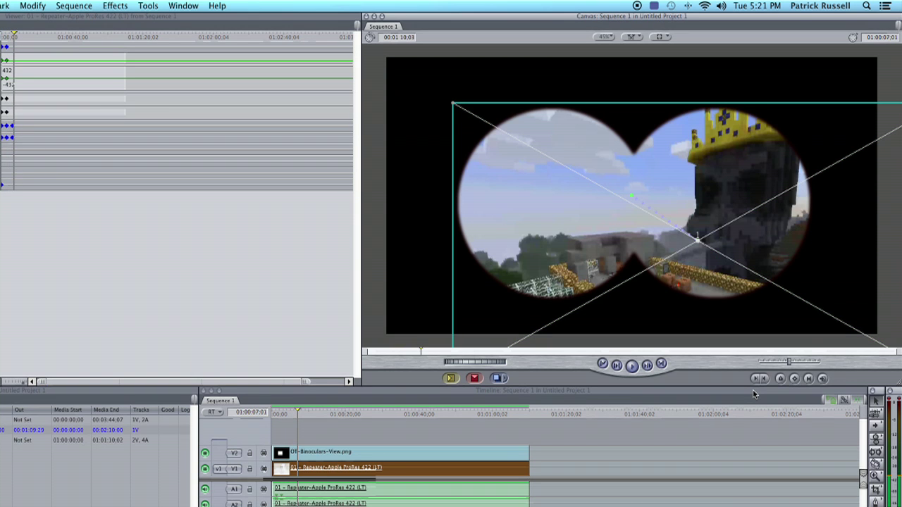
left_click_drag(761, 158, 632, 99)
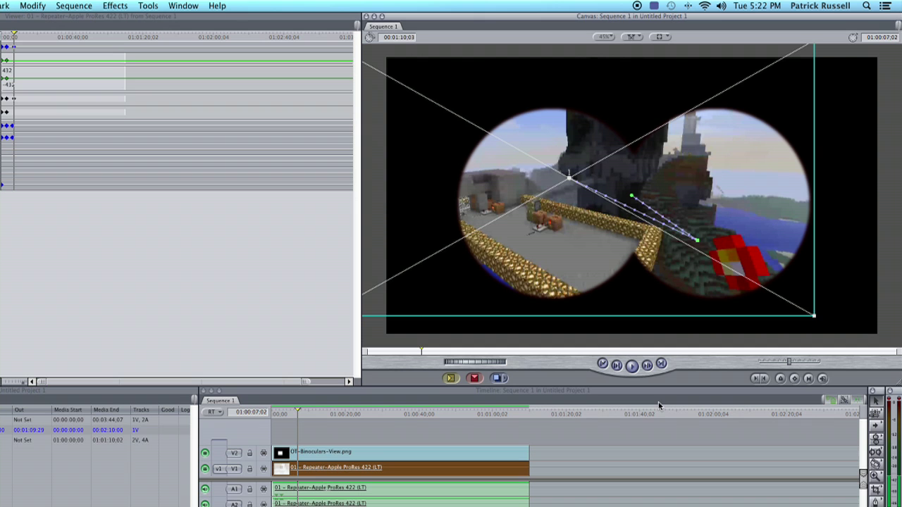
Deselect, then reload the Minecraft clip and show its Motion parameters.
left_click(623, 436)
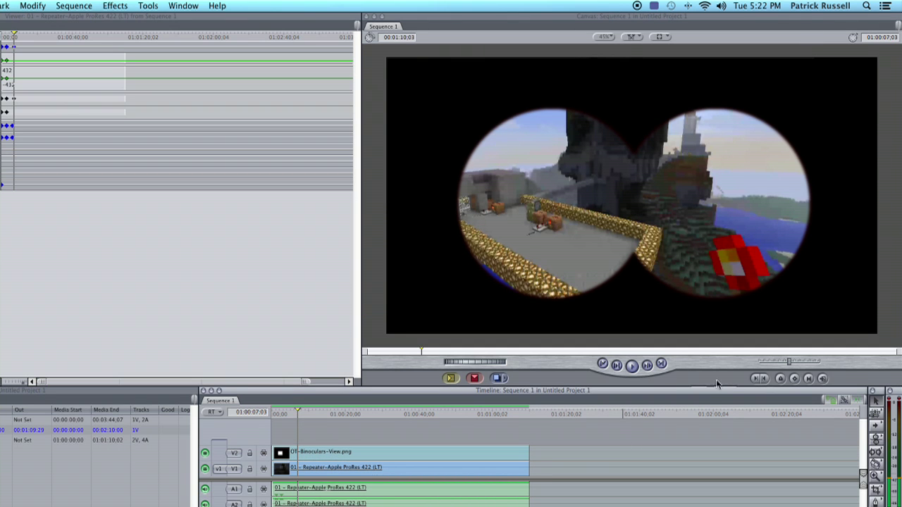
left_click(792, 380)
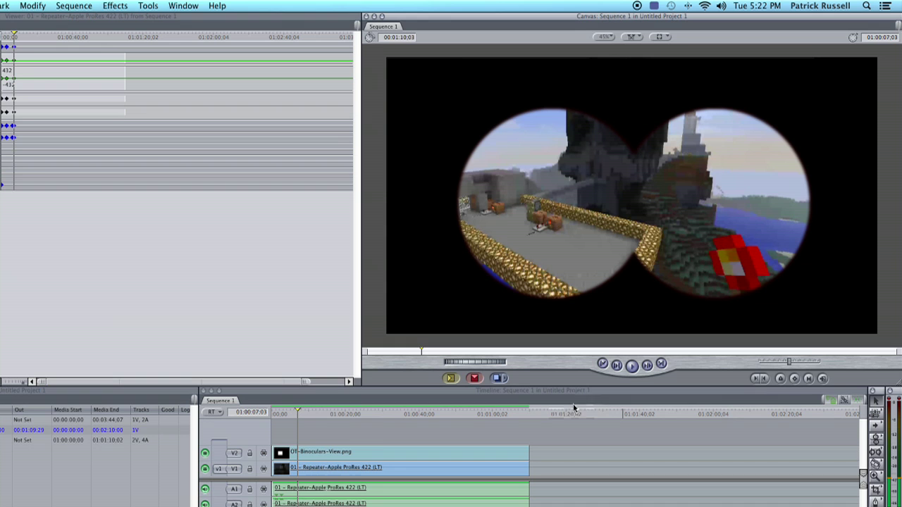
double_click(330, 469)
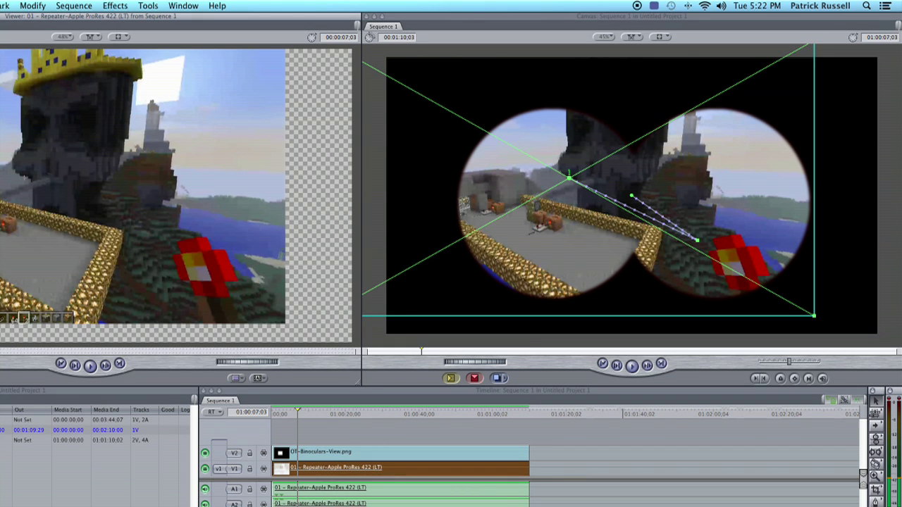
left_click(0, 25)
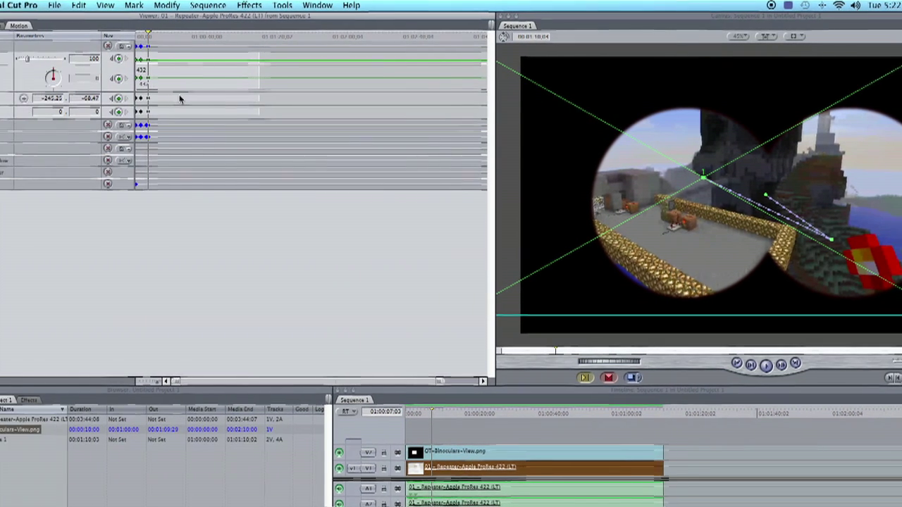
Add a motion keyframe at eleven seconds and shift the footage down-right to frame the skull tower.
key("shift+Right")
key("shift+Right")
key("shift+Right")
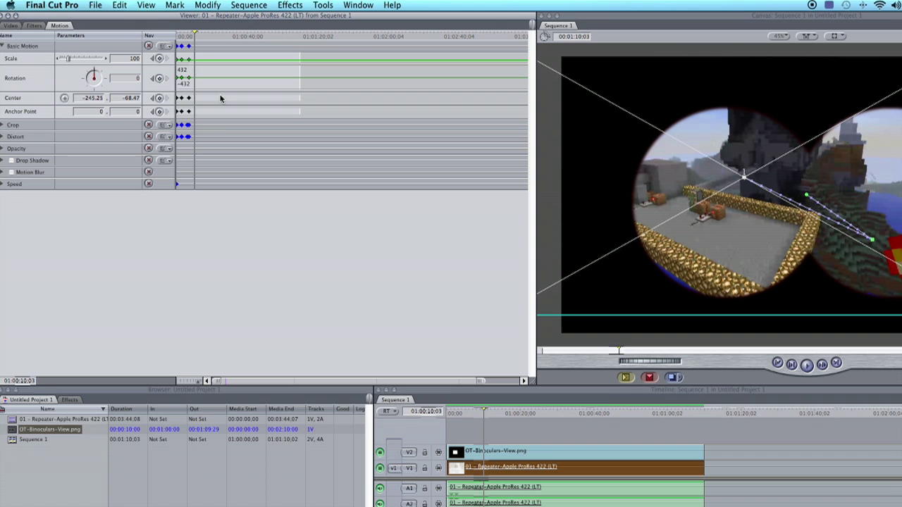
key("shift+Right")
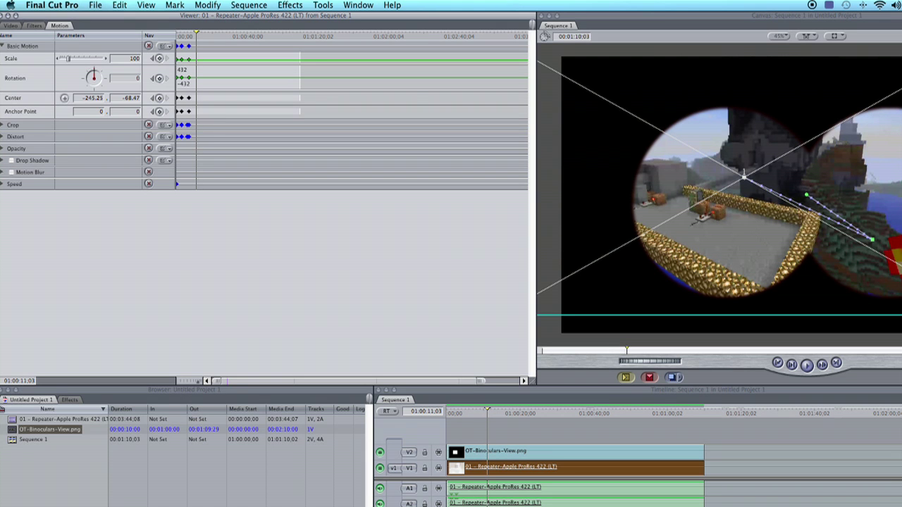
left_click(848, 224)
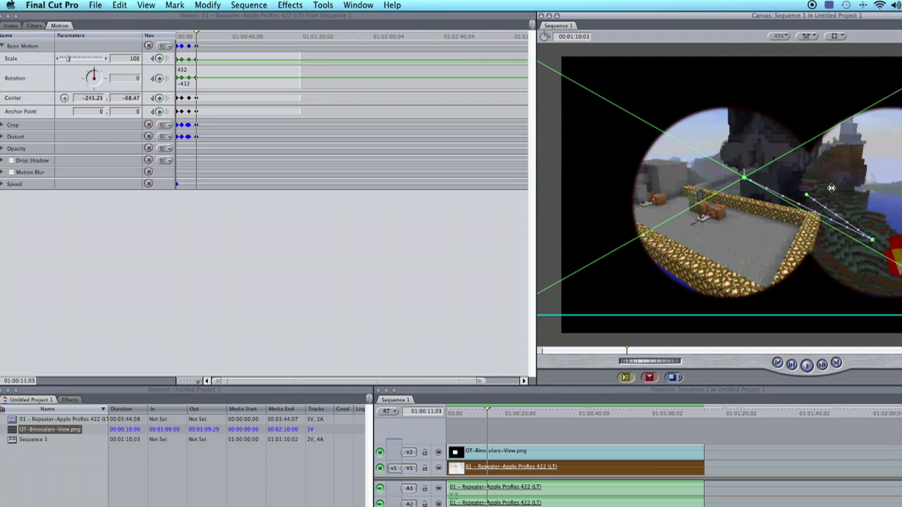
left_click_drag(842, 204, 901, 257)
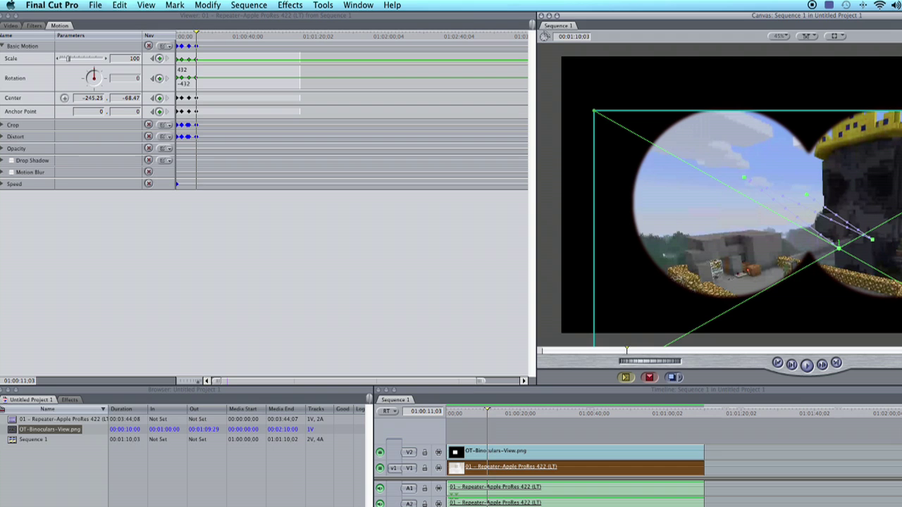
left_click(124, 59)
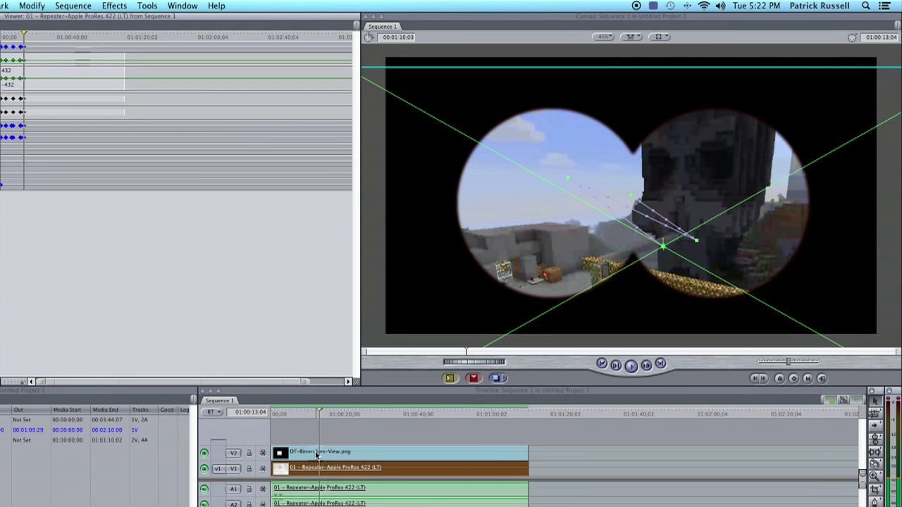
Cut all tracks at 25:13, delete everything after it, and remove the clip's A1/A2 audio.
left_click_drag(322, 441, 395, 502)
key("b")
key("b")
left_click(364, 455)
key("a")
key("Delete")
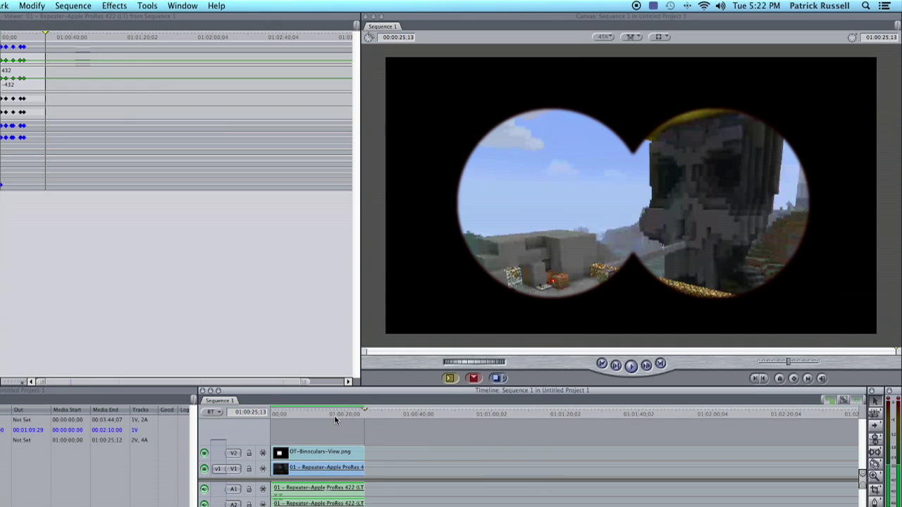
key("Home")
left_click(327, 502)
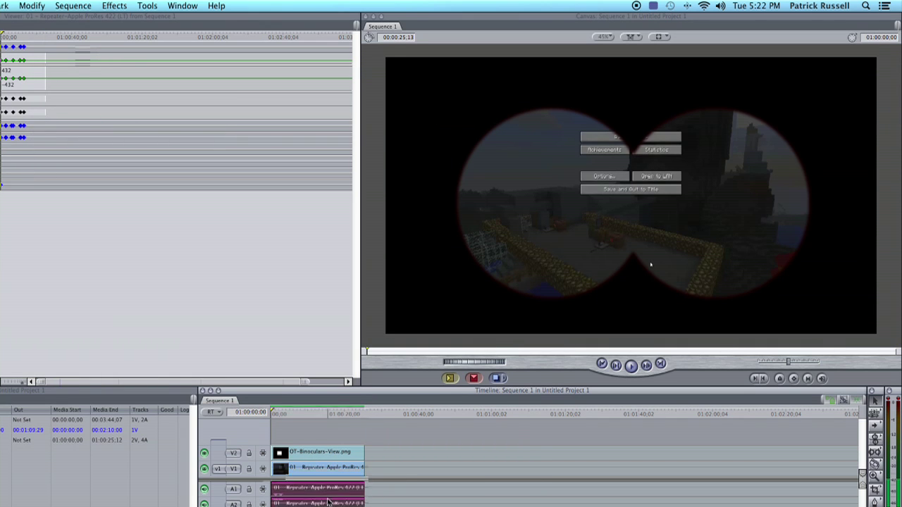
key("Delete")
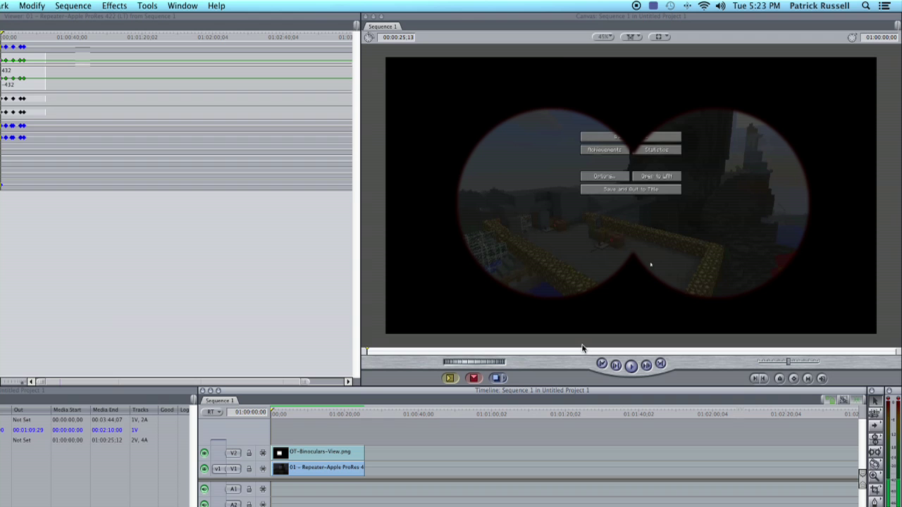